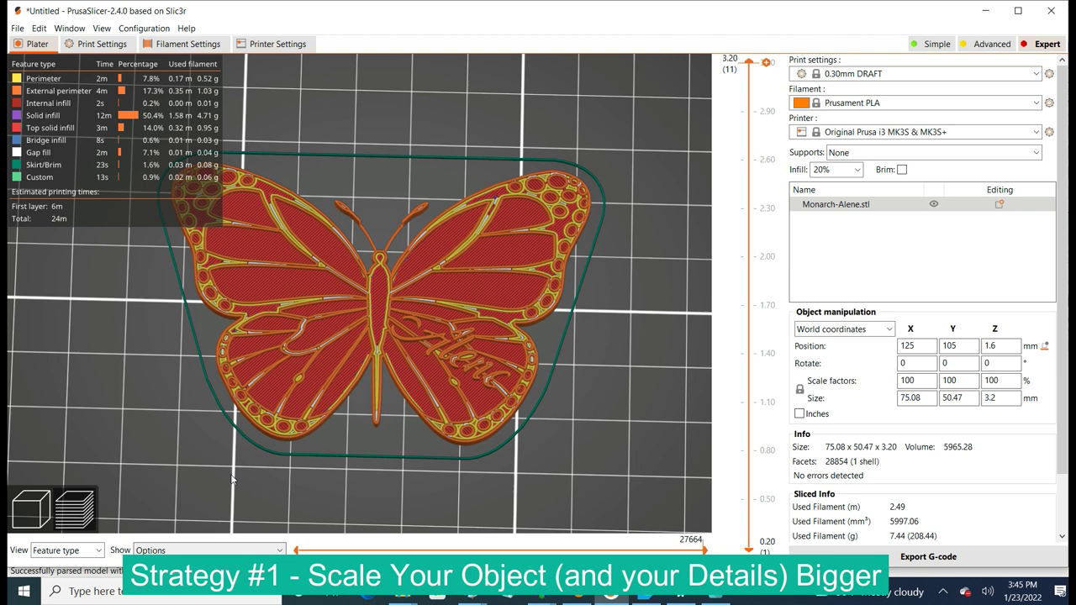
# Step: Scale the butterfly uniformly to about 189% (roughly 142 x 96 mm) and show its slice preview
pyautogui.click(27, 509)
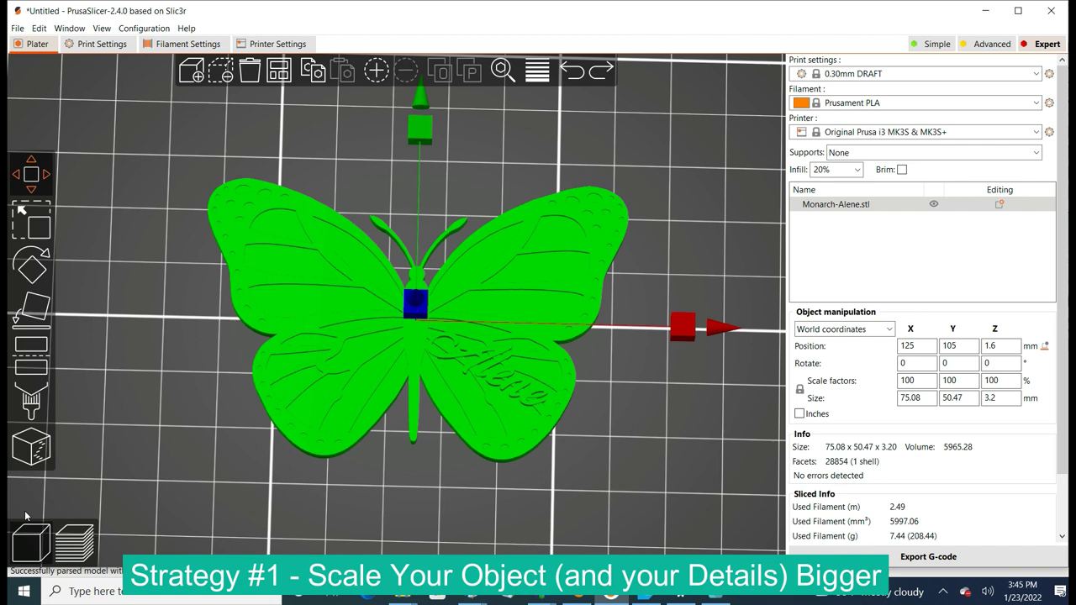
pyautogui.click(33, 225)
pyautogui.moveTo(171, 479); pyautogui.dragTo(37, 546)
pyautogui.scroll(-5, 252, 517)
pyautogui.moveTo(212, 441); pyautogui.dragTo(178, 480)
pyautogui.click(72, 552)
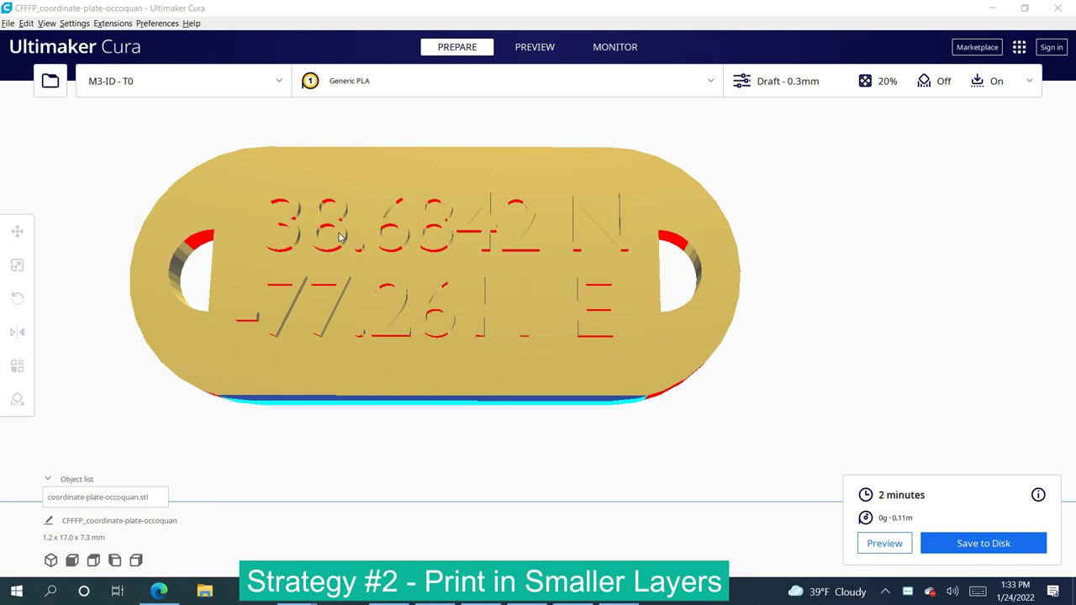
# Step: After checking the sliced layers, change the coordinate plate's Layer Height from 0.3 to 0.2 mm
pyautogui.click(531, 53)
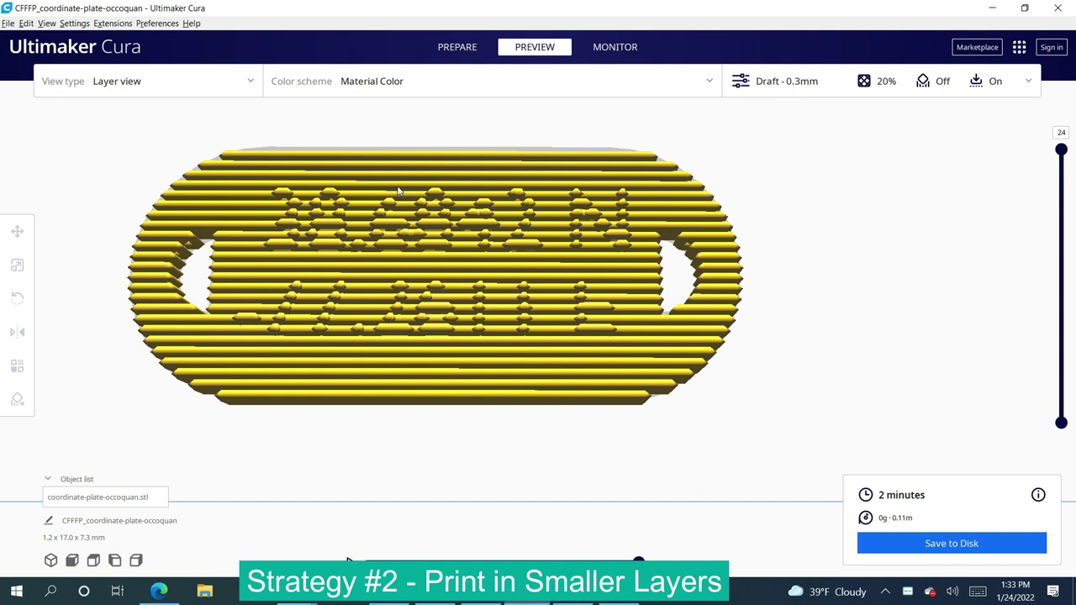
pyautogui.click(458, 52)
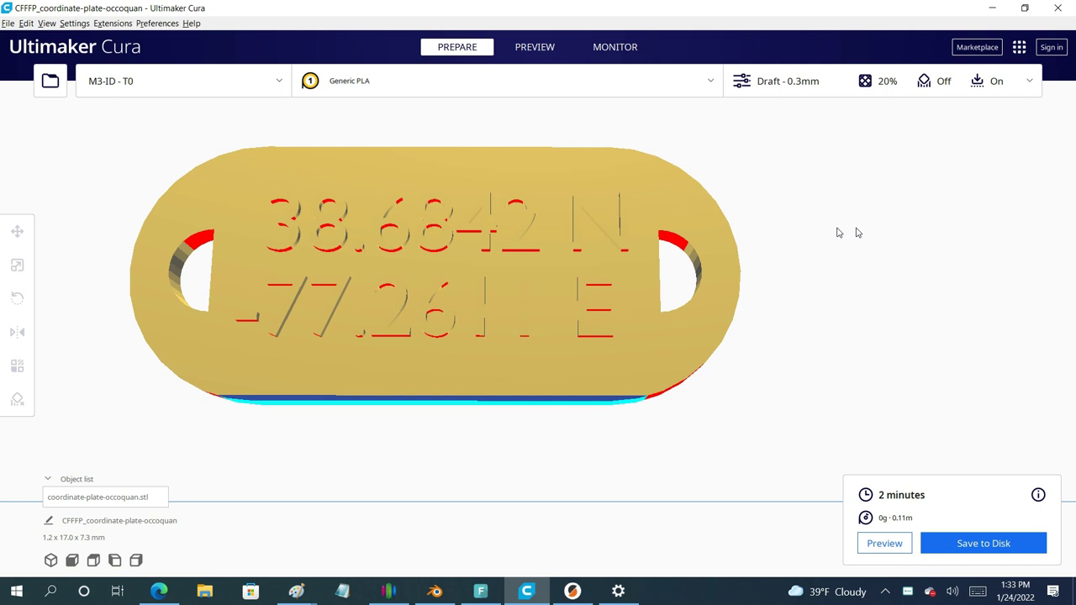
pyautogui.click(1017, 81)
pyautogui.doubleClick(941, 220)
pyautogui.write('0.2')
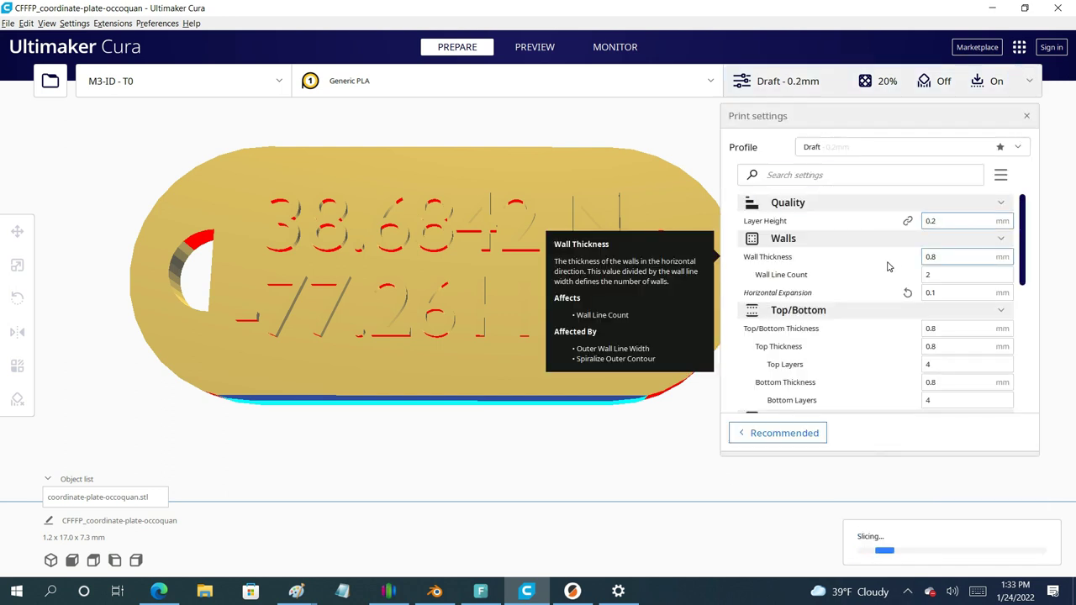
# Step: Check the re-sliced plate layers, then lower Layer Height to 0.10 mm
pyautogui.click(535, 47)
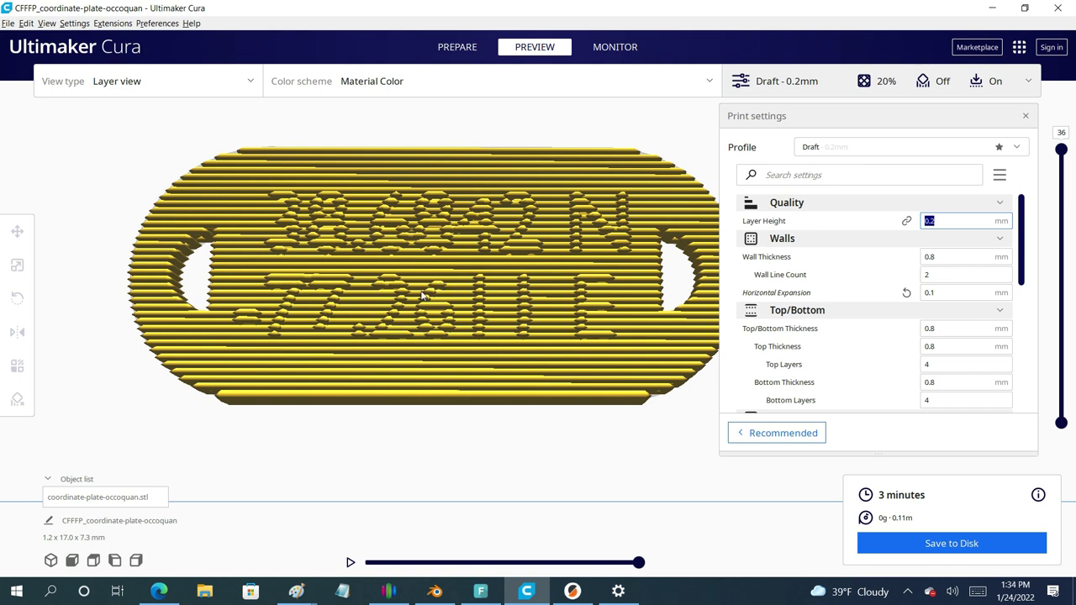
pyautogui.click(937, 220)
pyautogui.press('BackSpace')
pyautogui.write('100.0')
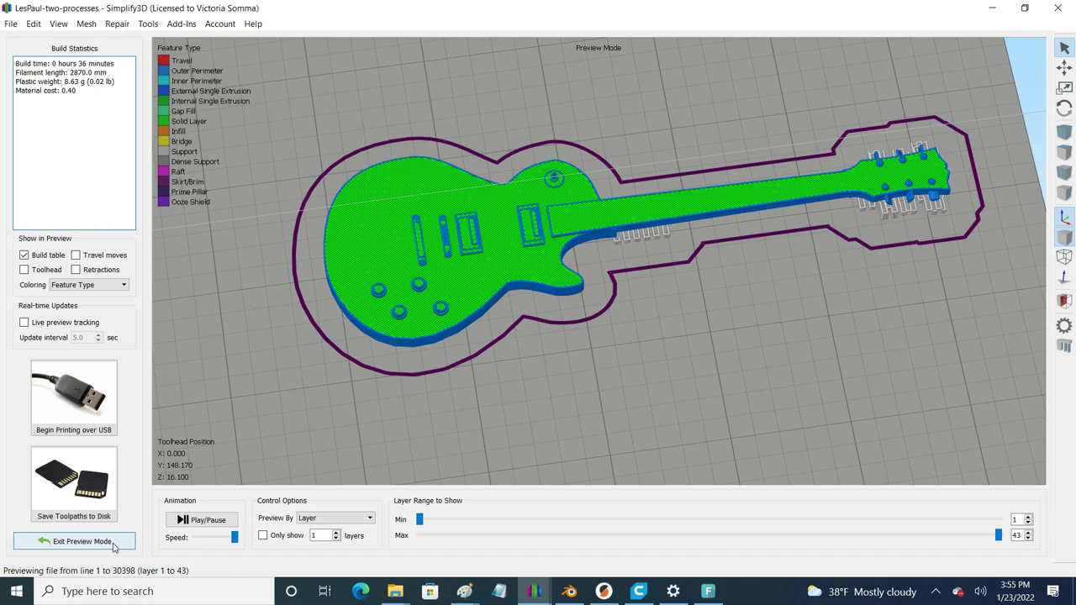
# Step: Change Process1's Extrusion Width to 0.34 mm
pyautogui.click(114, 542)
pyautogui.doubleClick(66, 357)
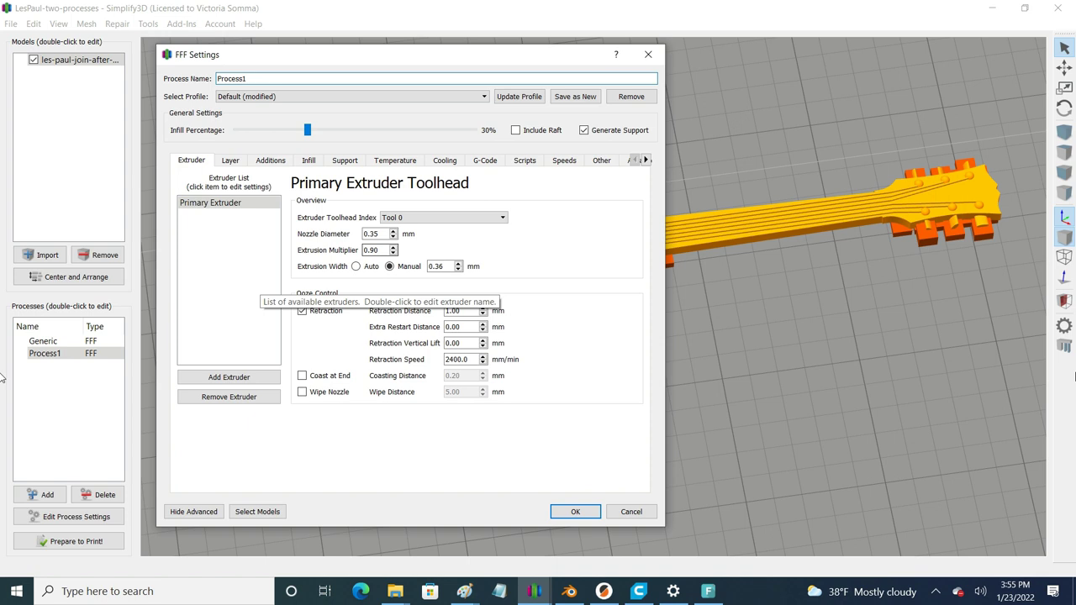
pyautogui.moveTo(445, 266); pyautogui.dragTo(439, 265)
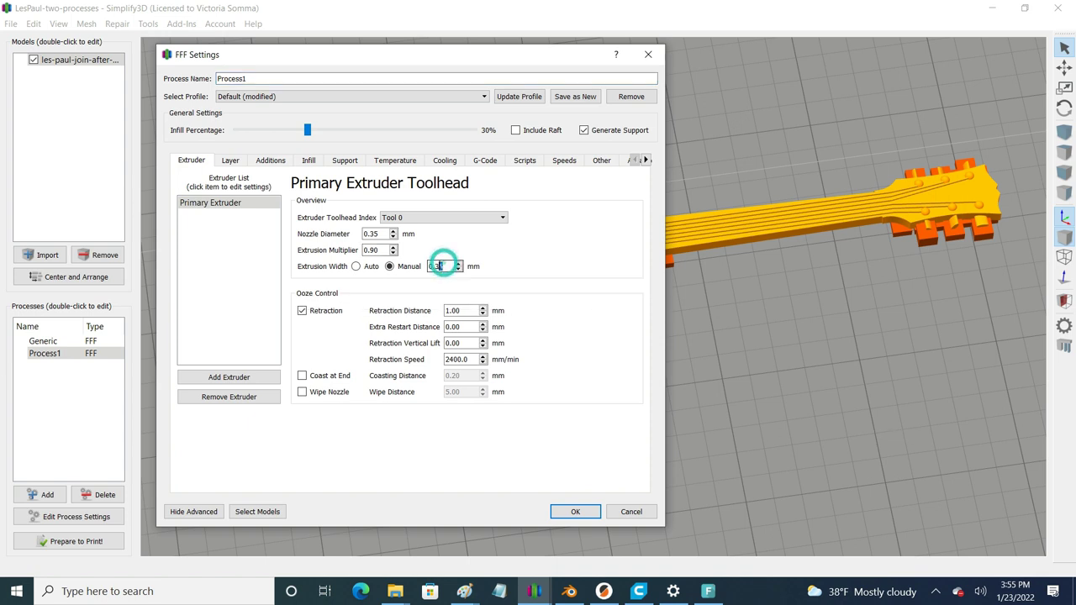
pyautogui.write('4')
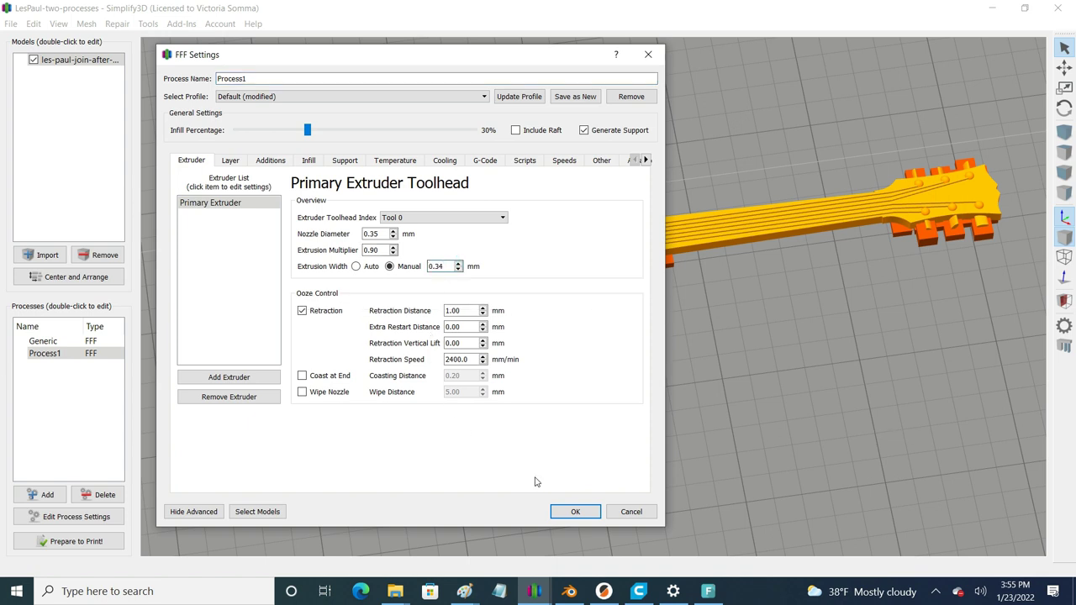
pyautogui.click(558, 514)
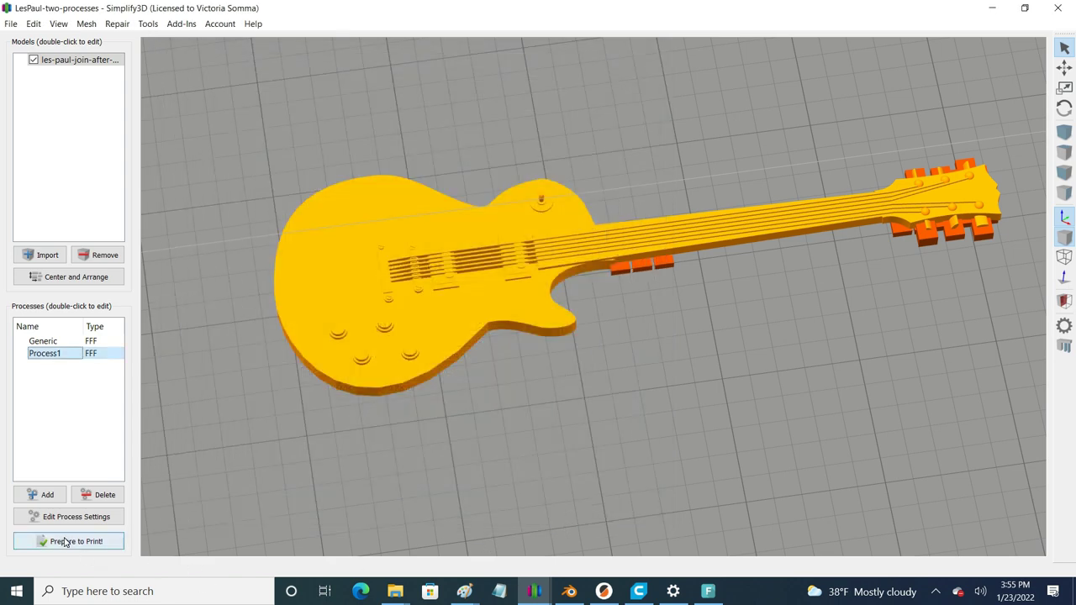
# Step: Re-slice the guitar using both processes
pyautogui.click(60, 542)
pyautogui.click(473, 280)
pyautogui.click(562, 410)
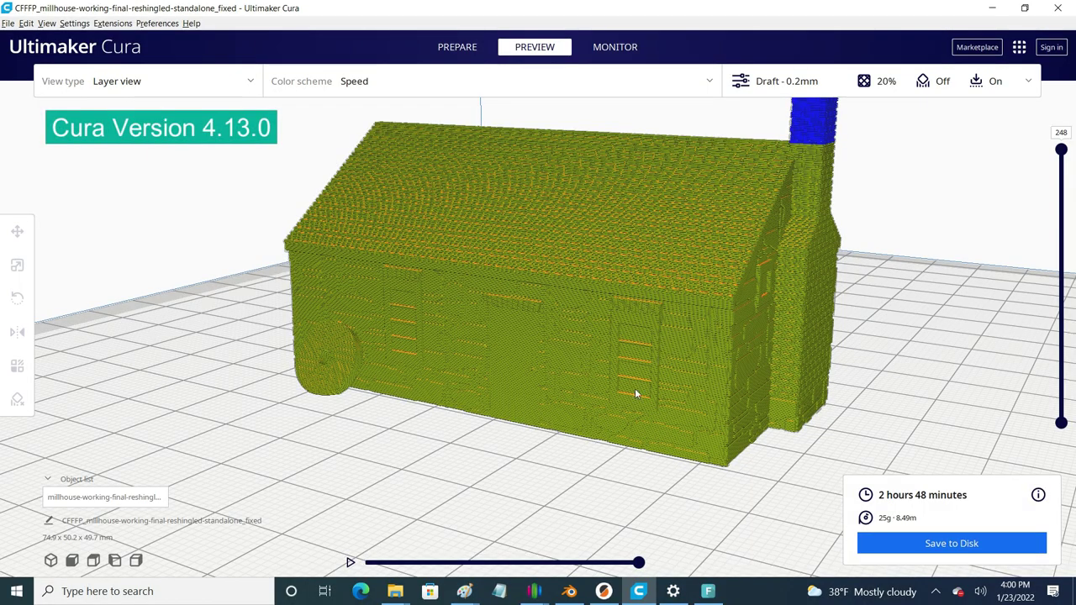
# Step: Change the mill house's Horizontal Expansion under Walls from 0.0 to 0.1 mm in the custom print settings
pyautogui.click(1025, 82)
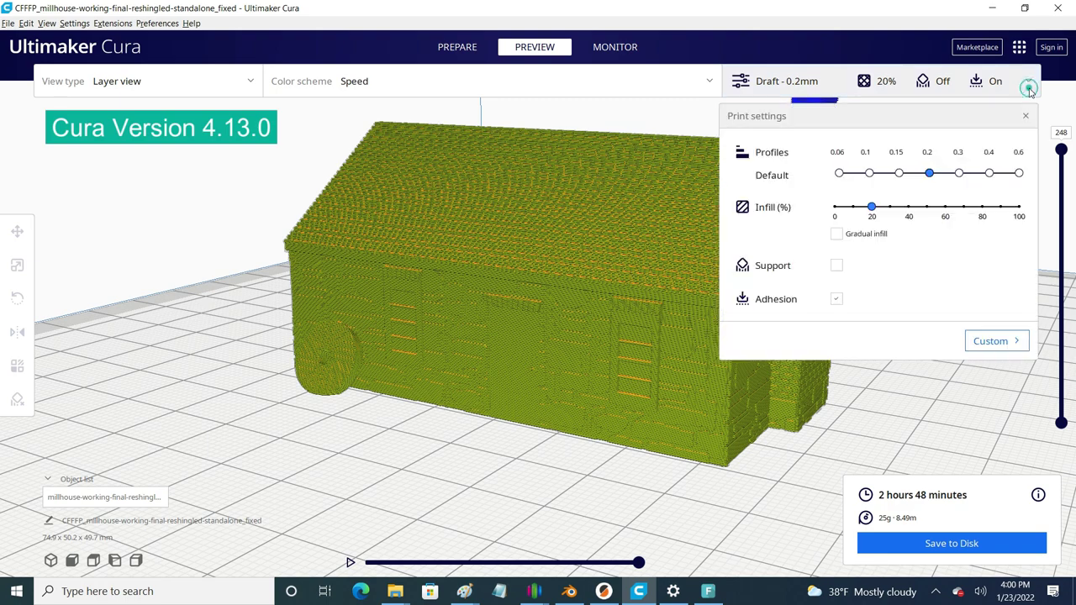
pyautogui.click(992, 341)
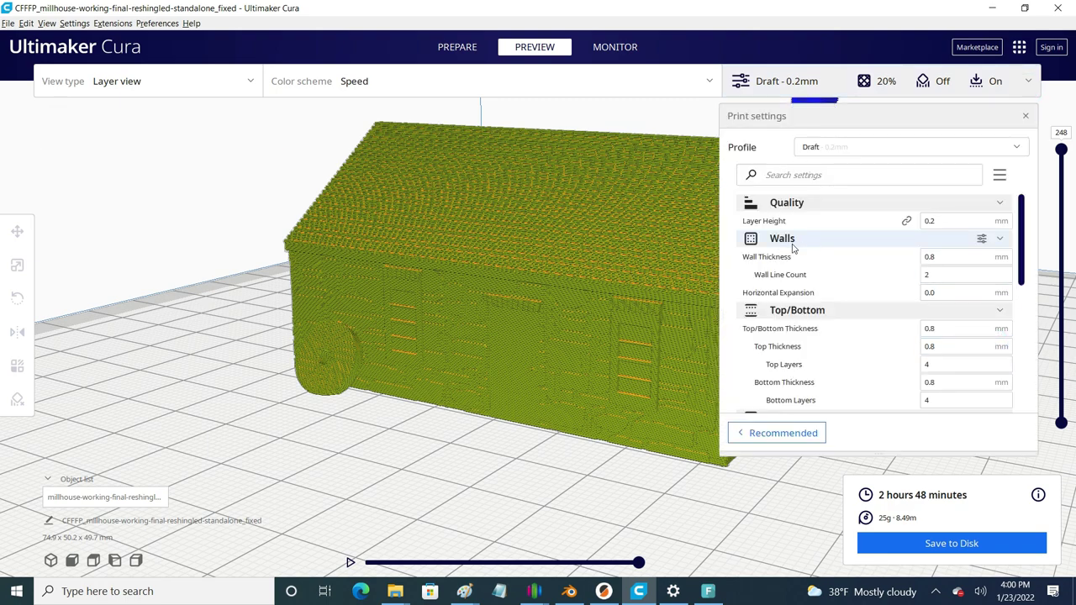
pyautogui.click(935, 292)
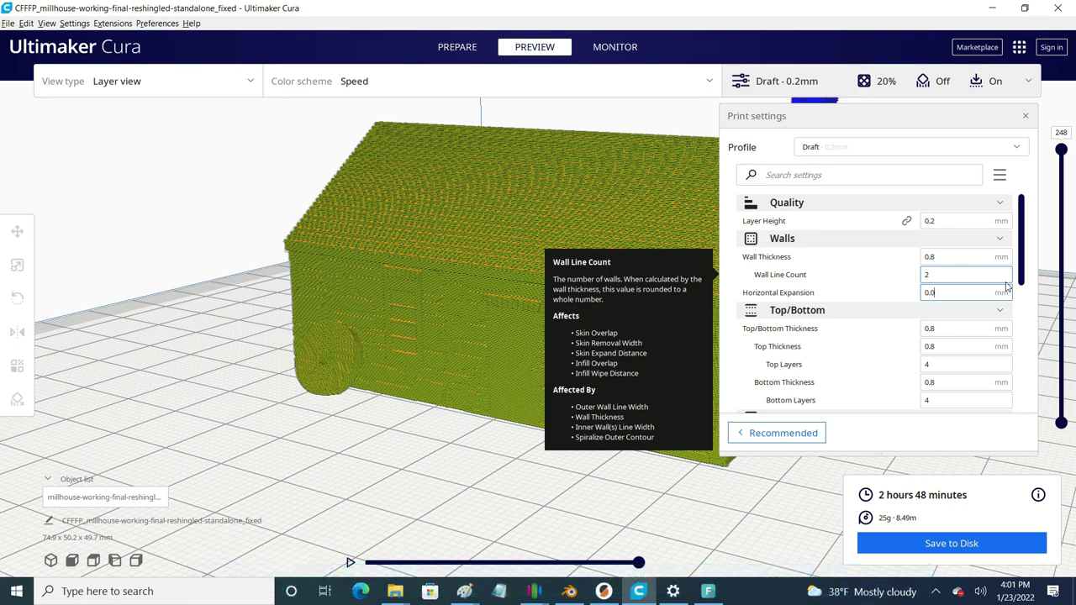
pyautogui.press('BackSpace')
pyautogui.write('1')
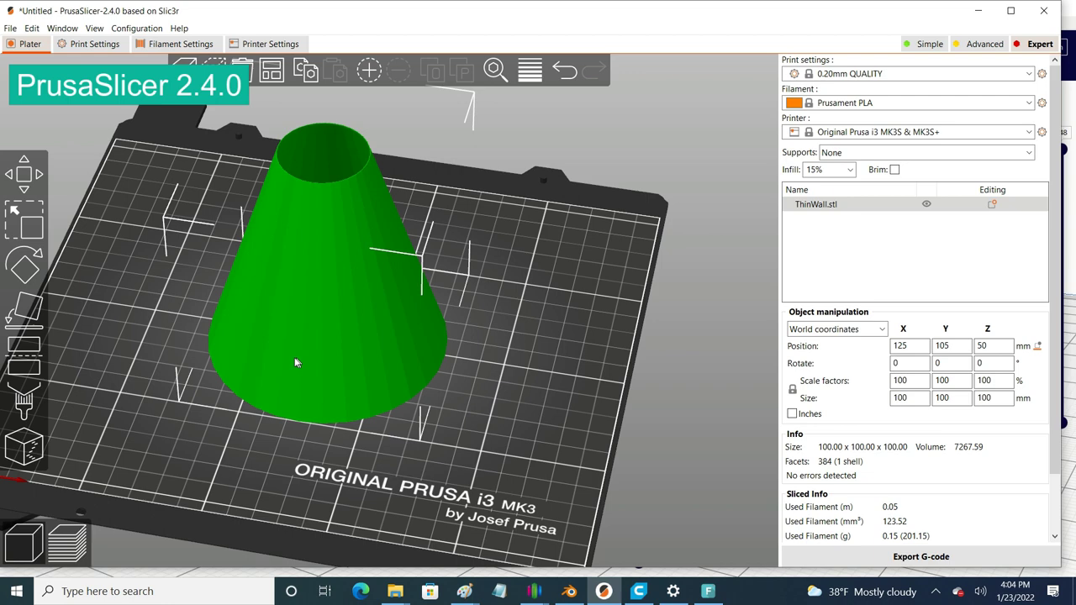
# Step: Set XY Size Compensation to 0.1 mm on the Advanced print settings page and re-slice the cone
pyautogui.click(67, 542)
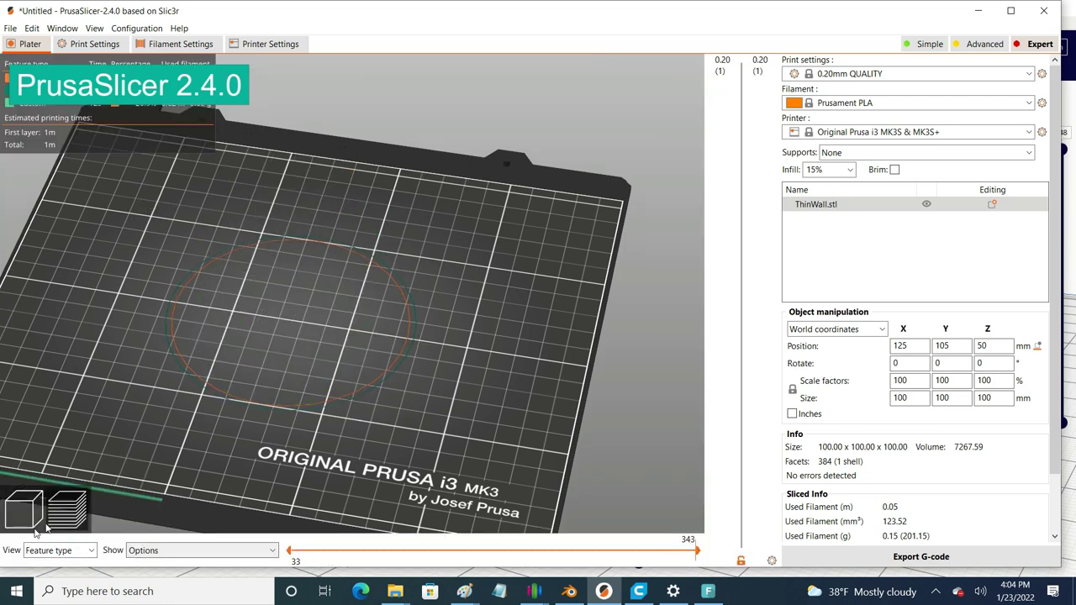
pyautogui.click(42, 524)
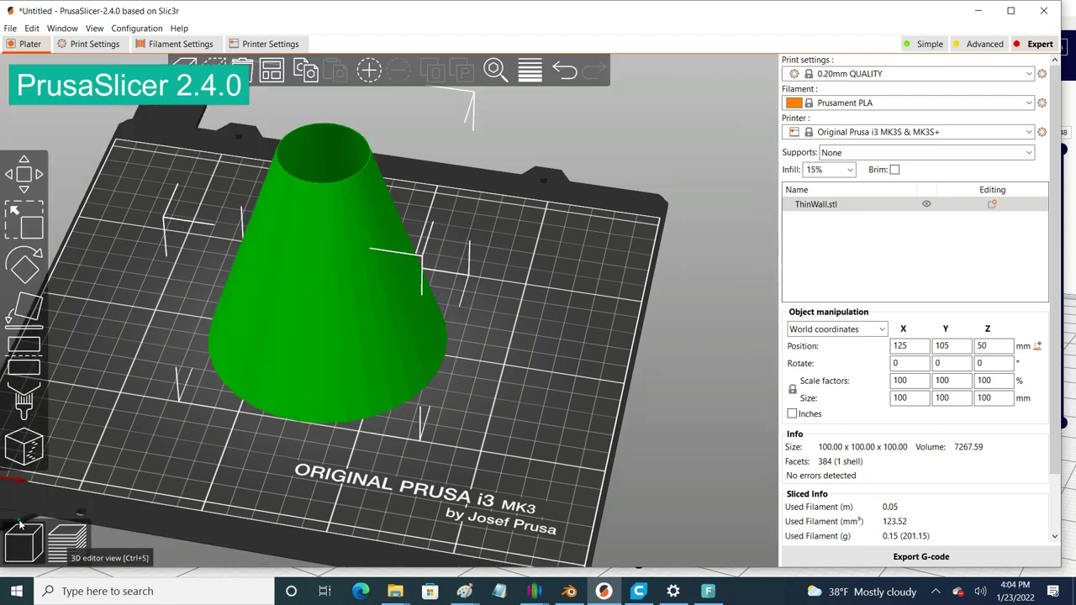
pyautogui.click(88, 45)
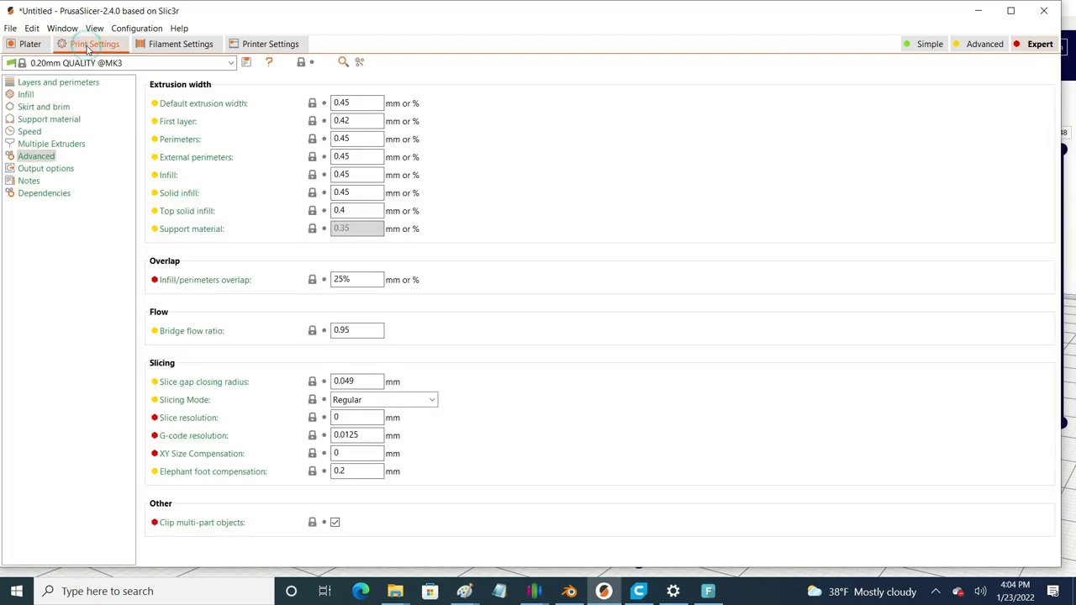
pyautogui.click(1026, 44)
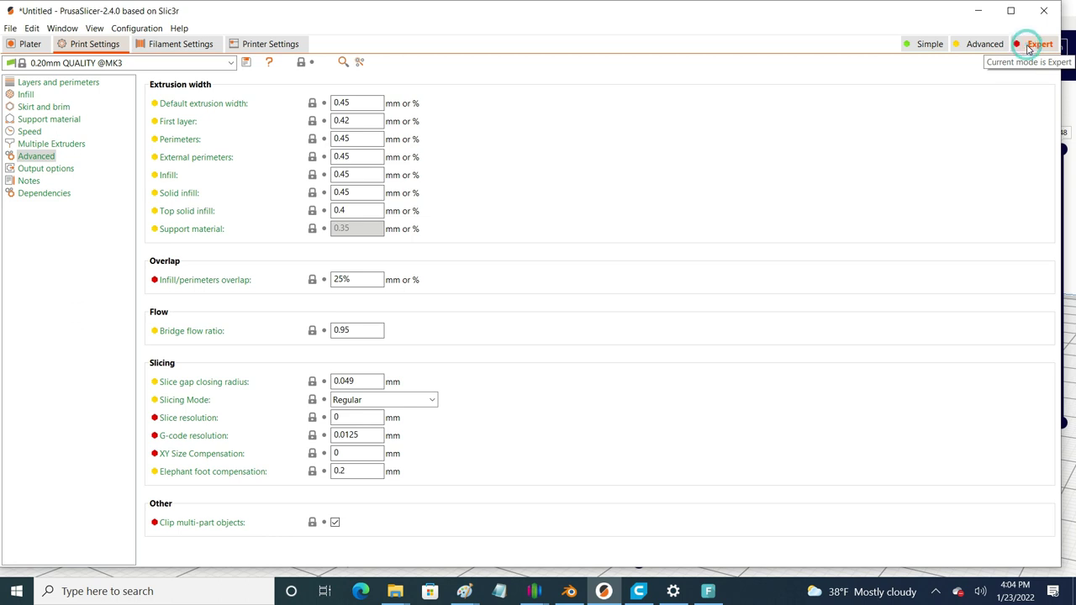
pyautogui.click(36, 156)
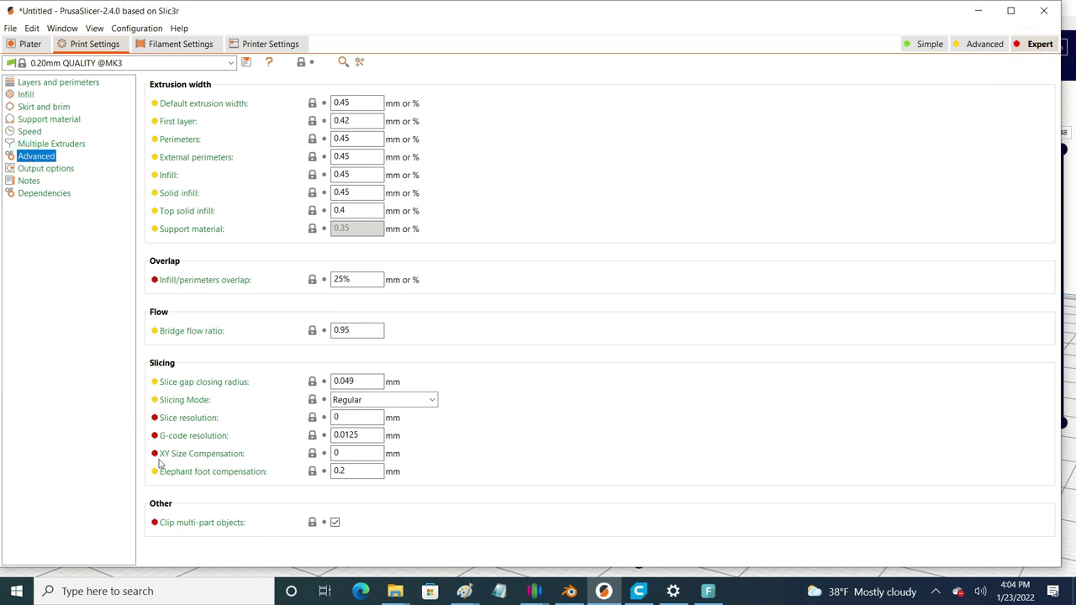
pyautogui.moveTo(165, 462)
pyautogui.moveTo(353, 456)
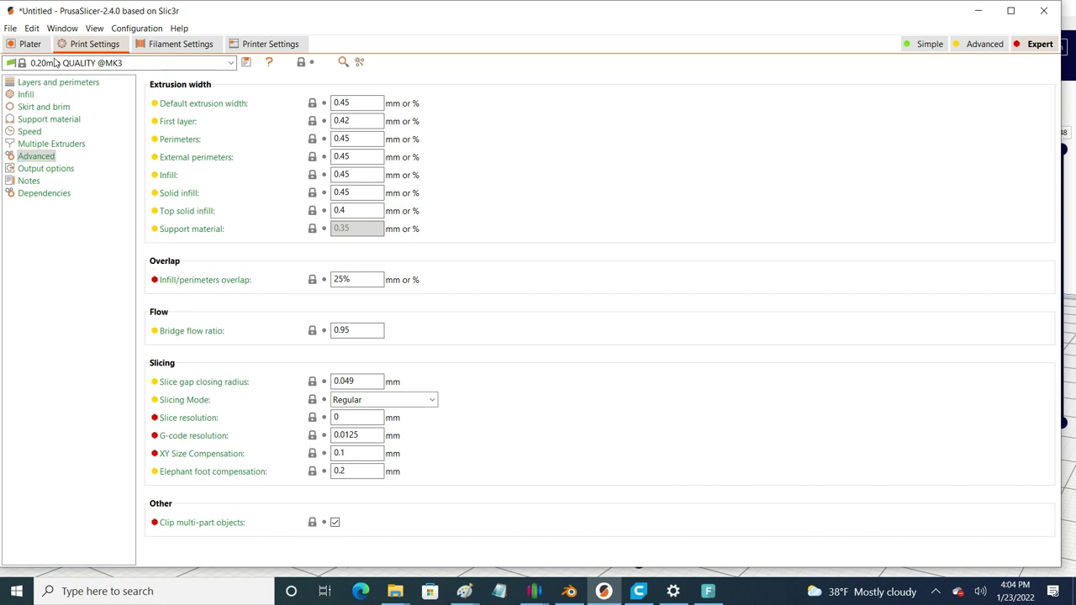
pyautogui.click(21, 45)
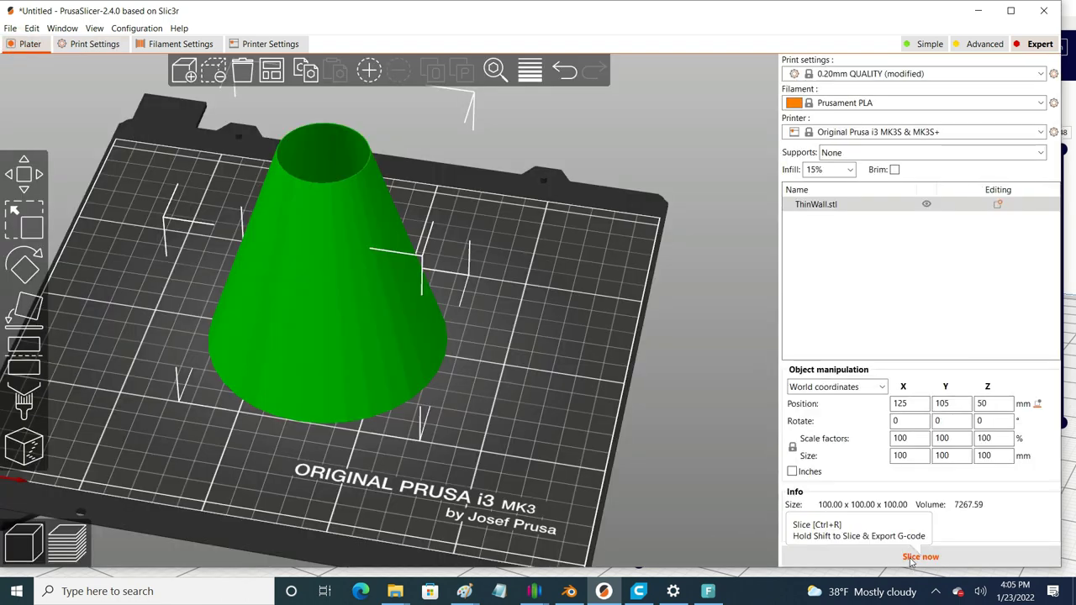
pyautogui.click(920, 556)
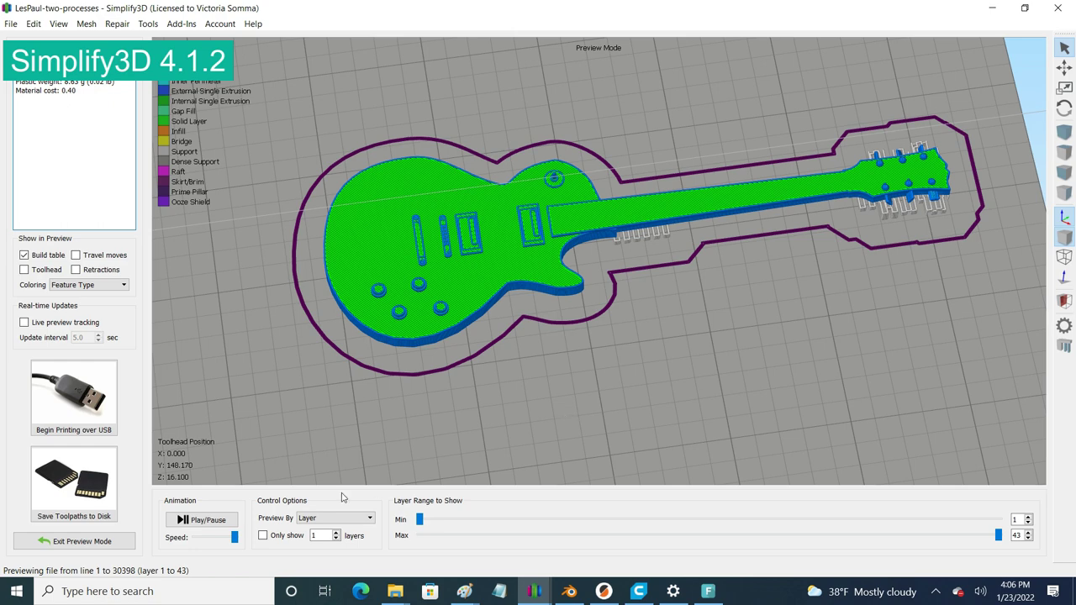
# Step: Set Process1's Horizontal size compensation to 0.1 mm on the Other page
pyautogui.click(74, 541)
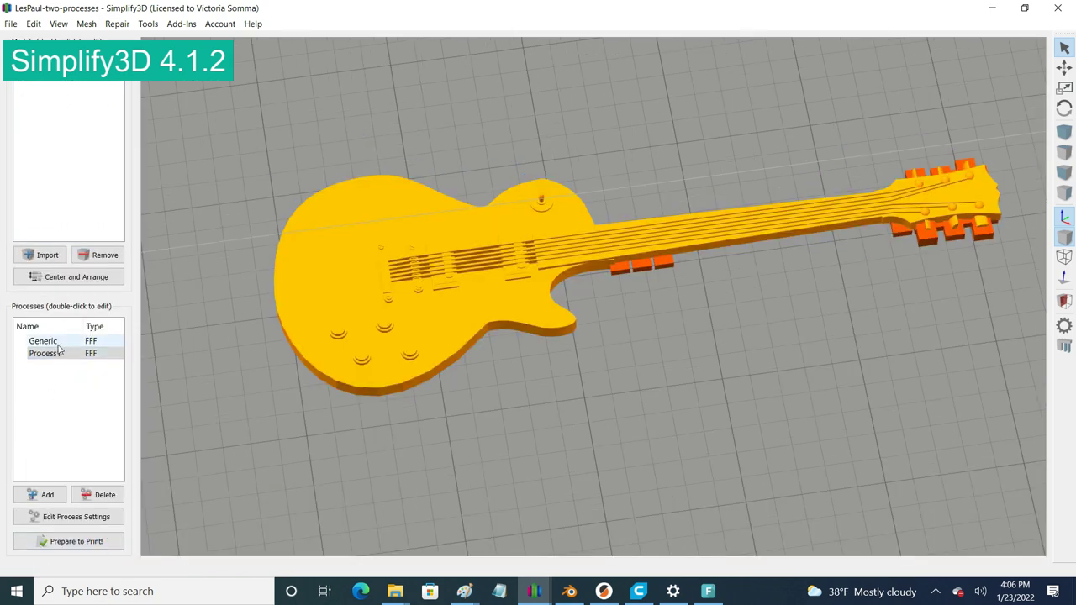
pyautogui.doubleClick(59, 354)
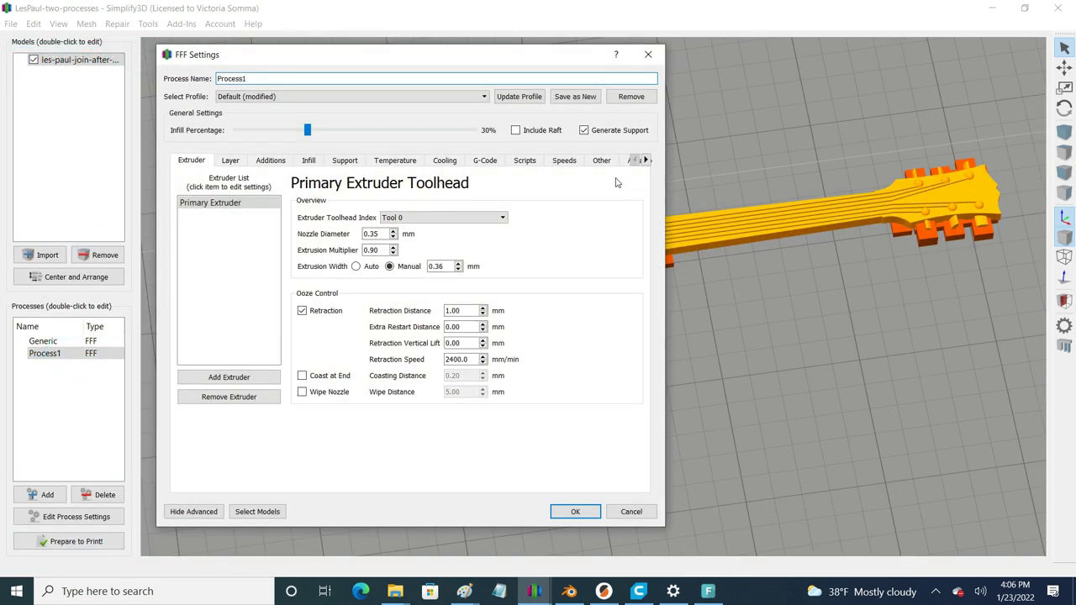
pyautogui.click(601, 161)
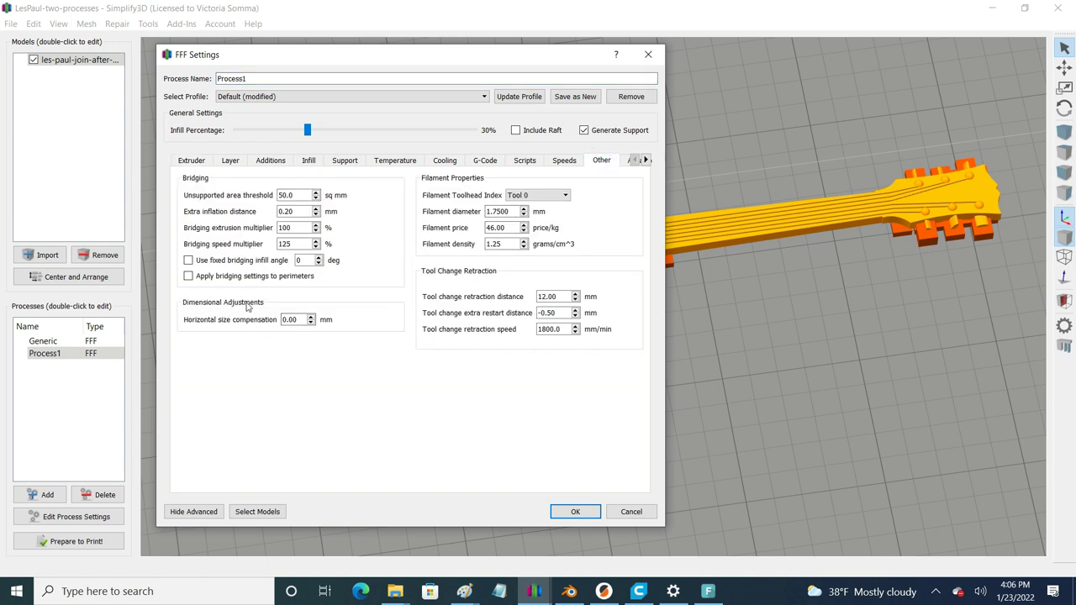
pyautogui.doubleClick(290, 321)
pyautogui.write('0.1')
pyautogui.click(560, 512)
# Step: Re-slice the guitar with both processes selected
pyautogui.click(67, 544)
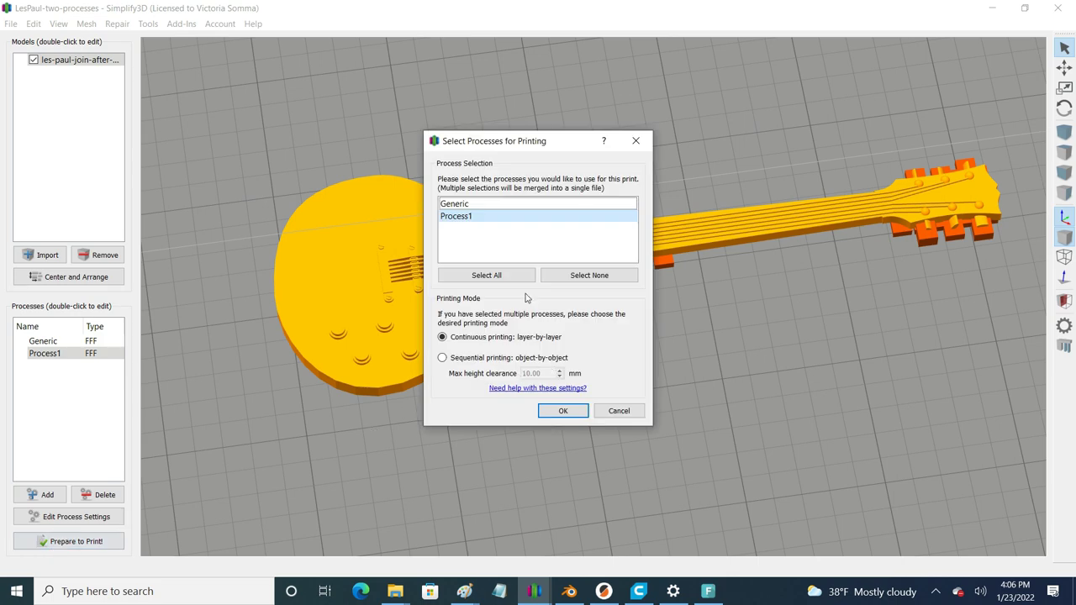
pyautogui.click(502, 276)
pyautogui.click(582, 411)
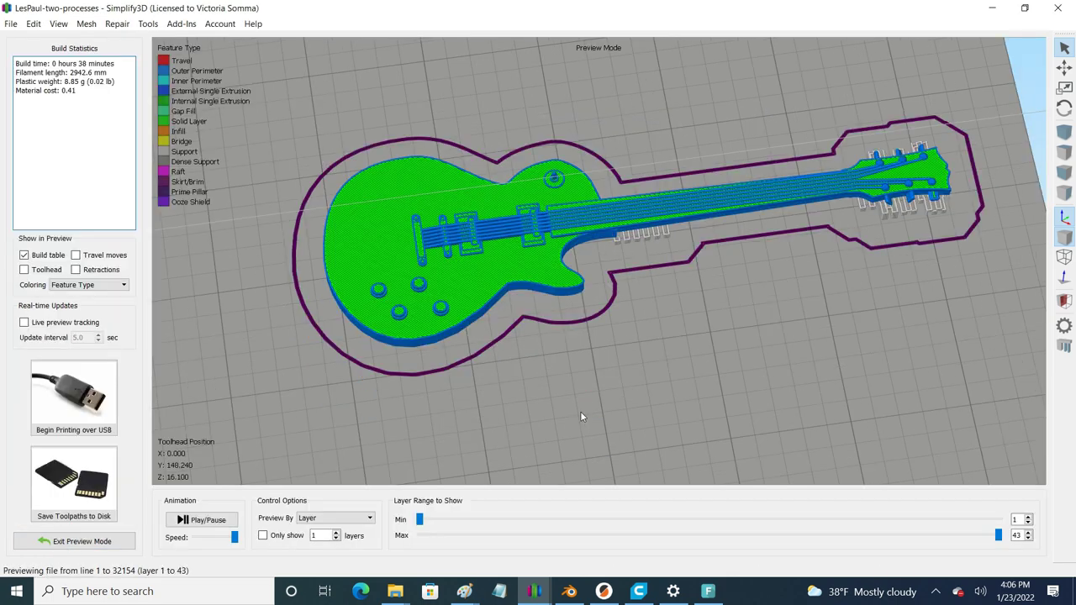